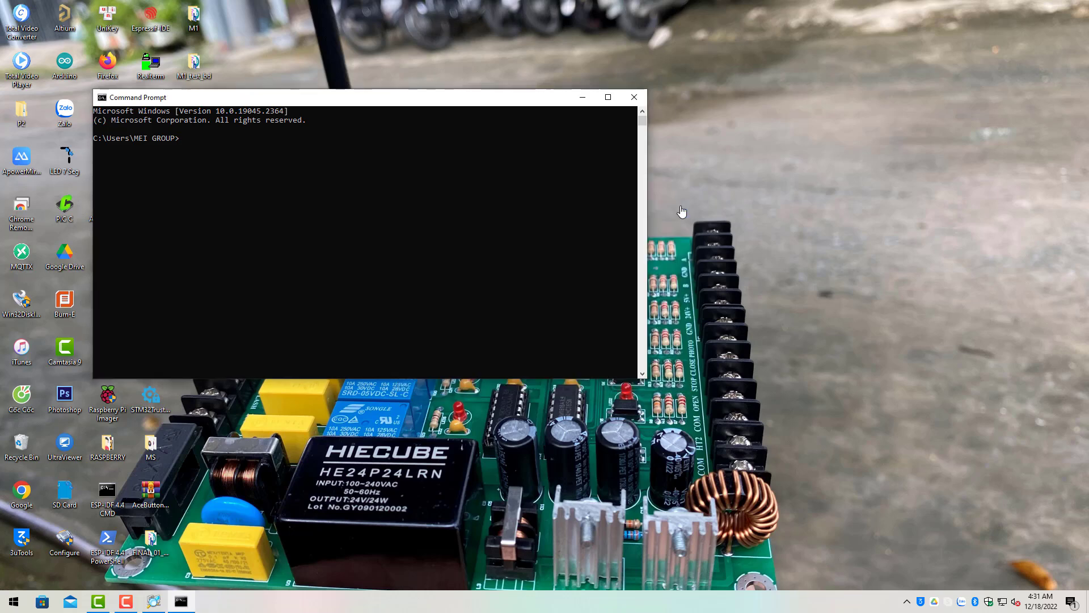
Run ipconfig in Command Prompt, highlight the Ethernet adapter's IPv4 address and minimize the window.
click(917, 597)
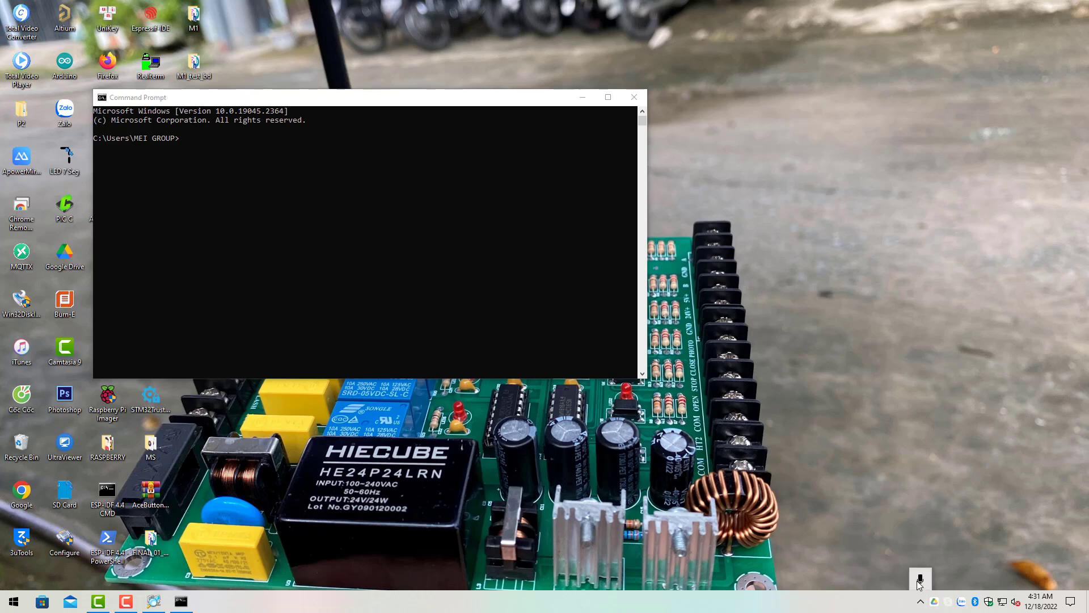
click(212, 151)
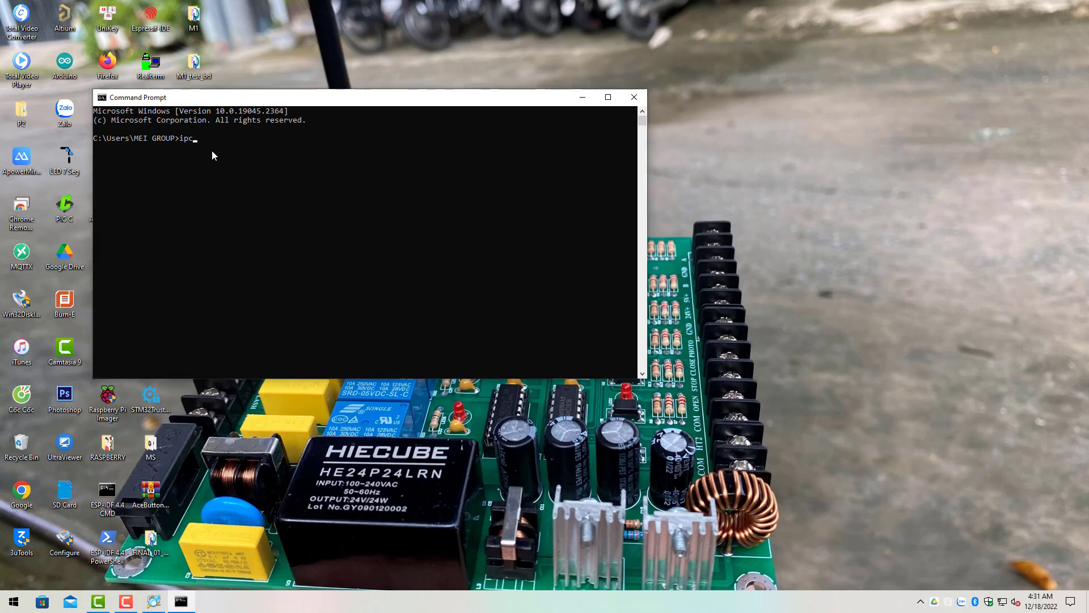
key(BackSpace)
key(Return)
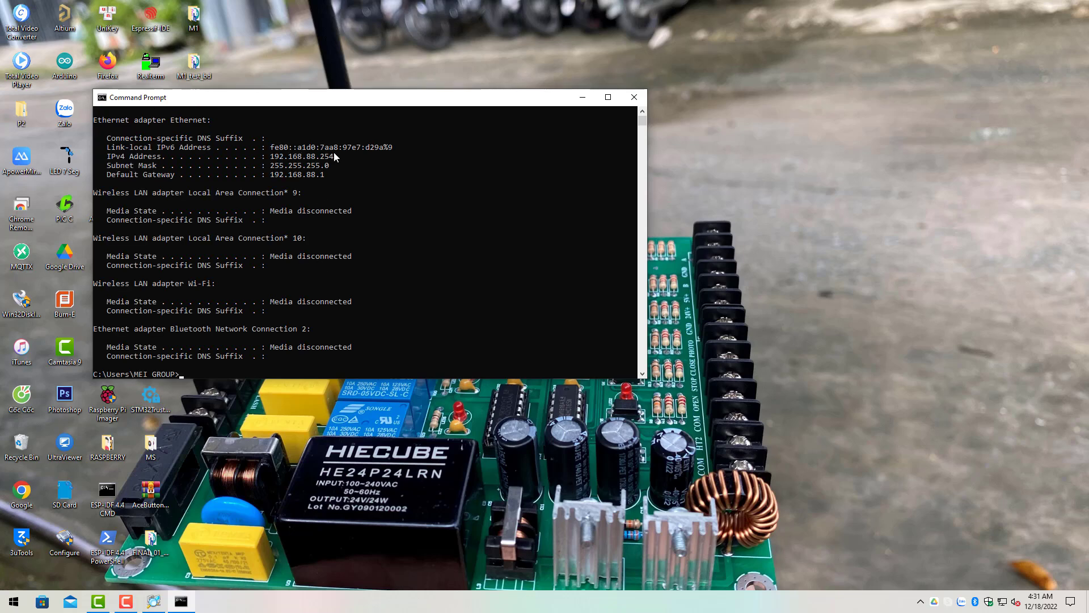
drag(341, 157, 275, 159)
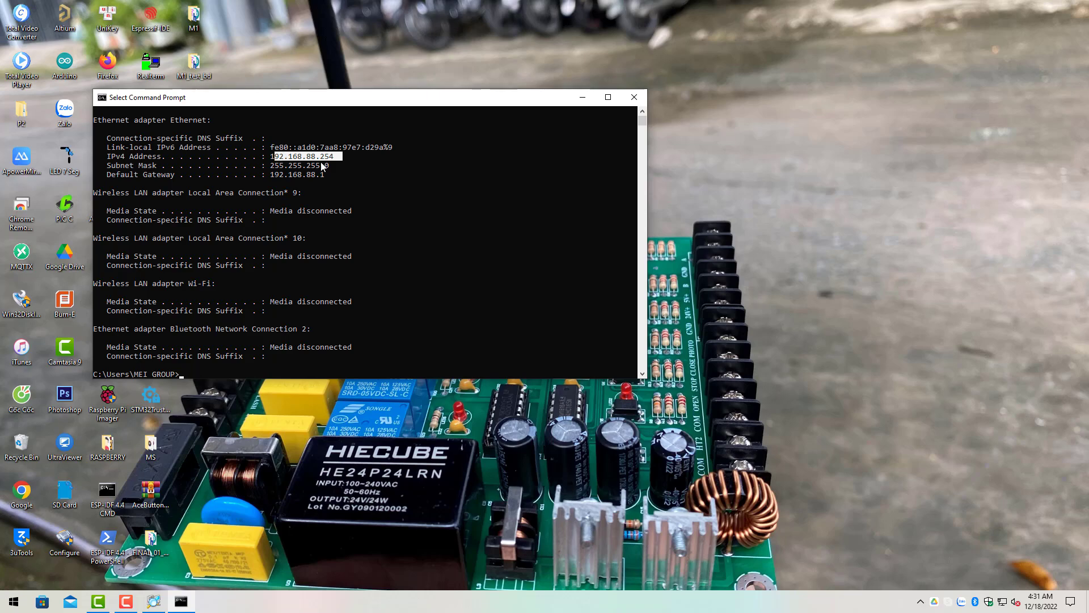
click(583, 97)
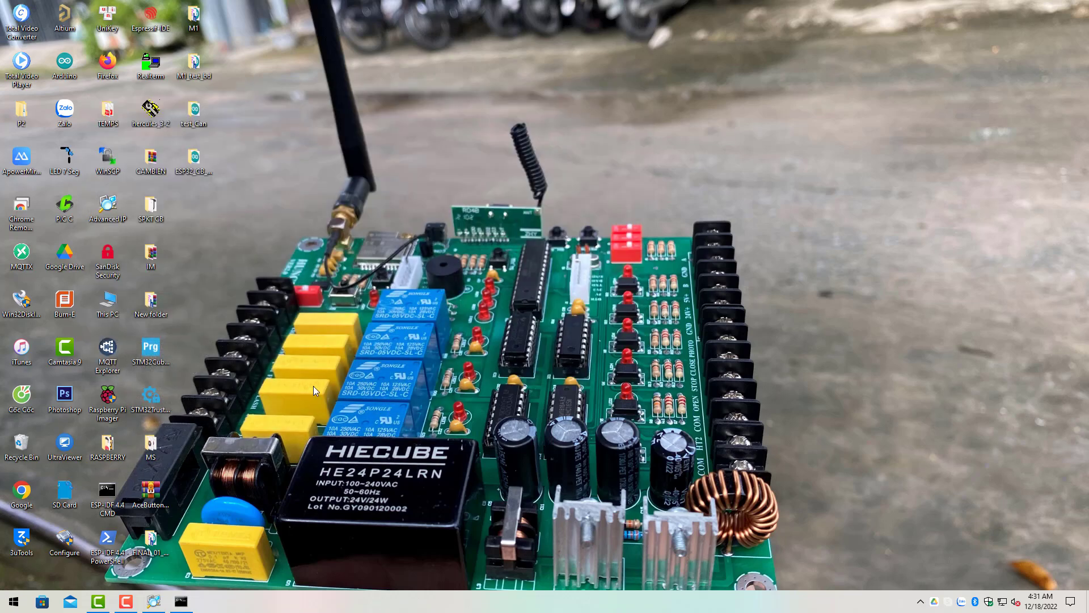
Switch to Advanced IP Scanner and set the scan range to 192.168.88.1-254.
click(153, 601)
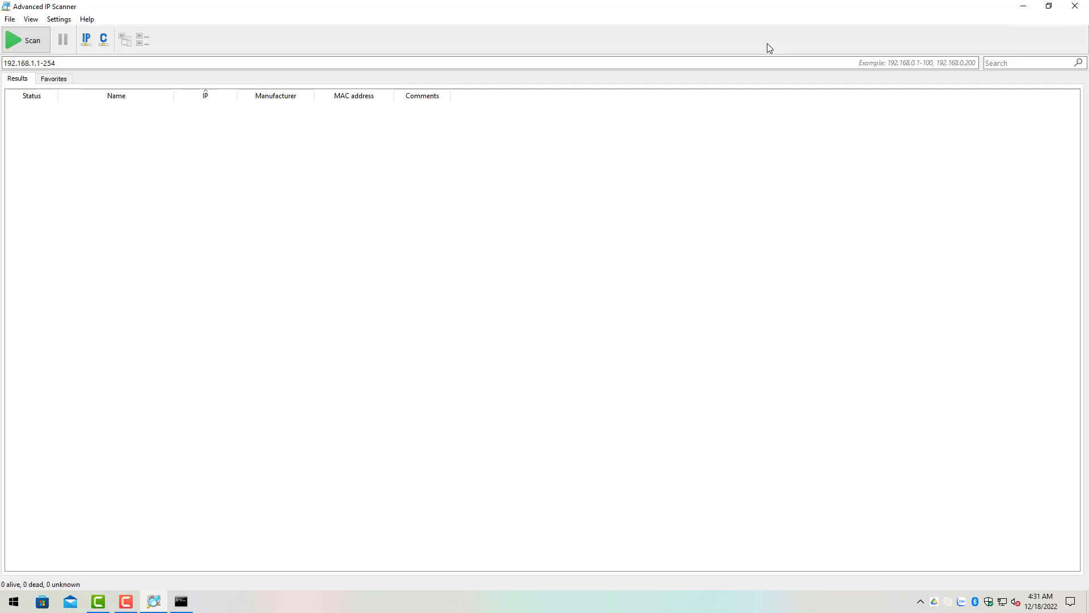
click(35, 63)
click(35, 64)
click(39, 63)
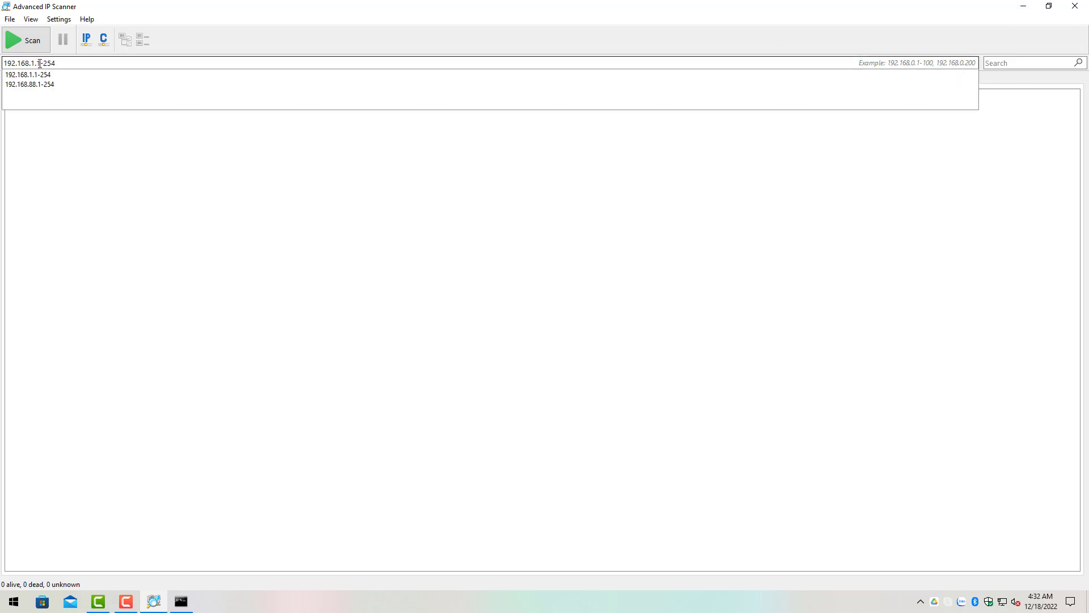
key(BackSpace)
text(88)
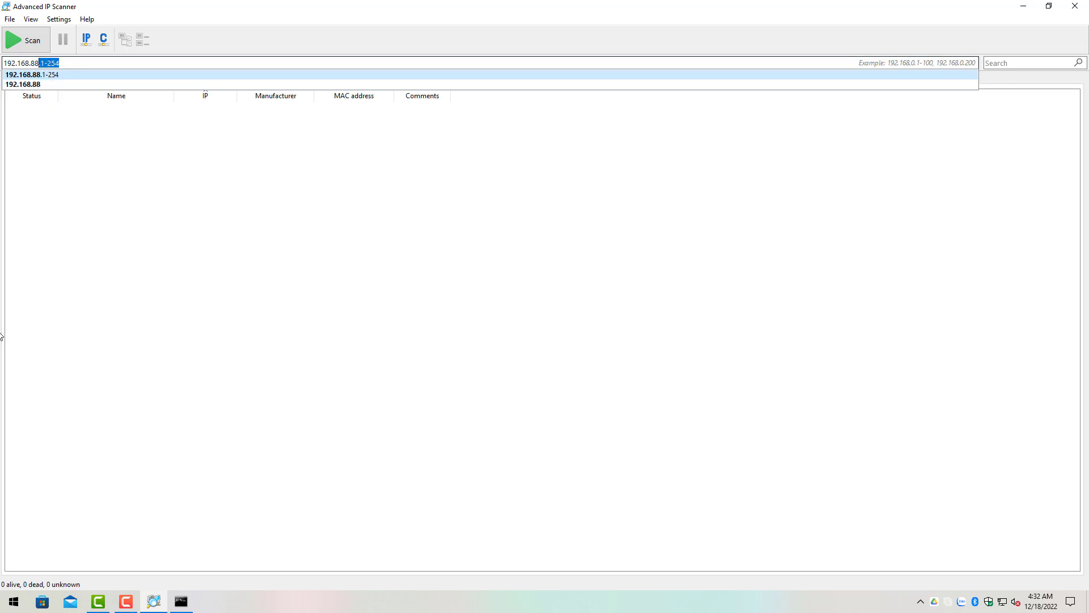
Compare the scan range with the Ethernet IPv4 address in Command Prompt and start the scan in Advanced IP Scanner.
click(181, 602)
click(344, 174)
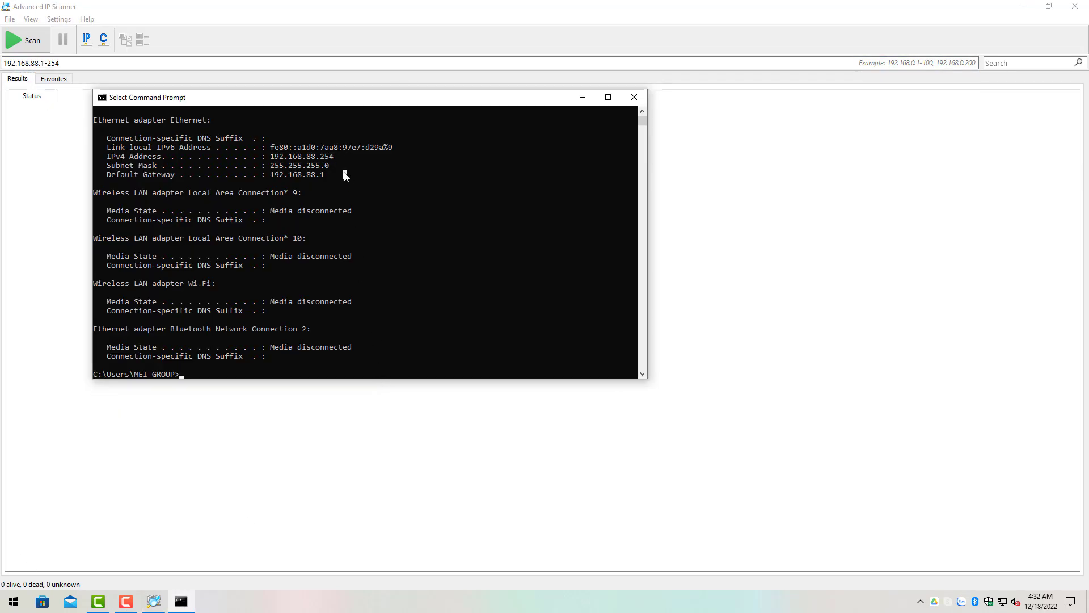
mouse_move(343, 157)
mouse_down()
mouse_move(270, 159)
mouse_move(324, 158)
mouse_up()
click(332, 158)
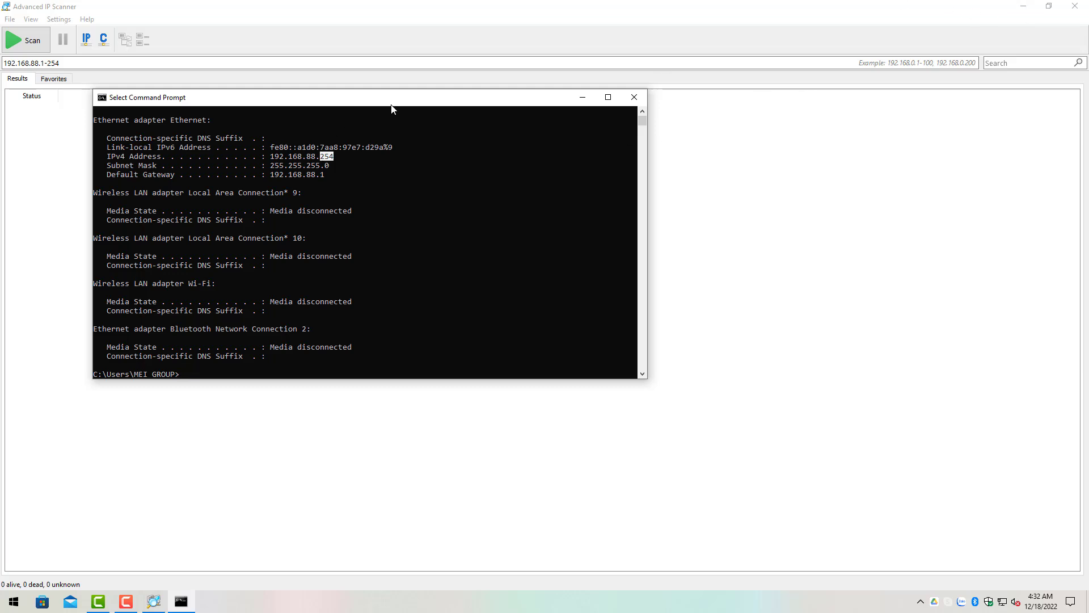
click(769, 148)
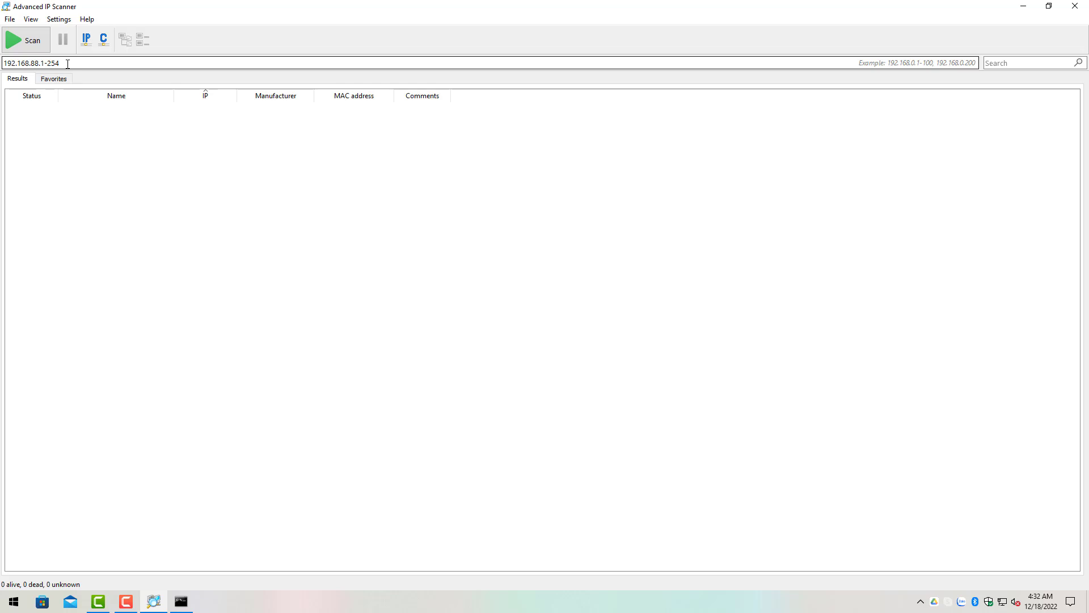
click(19, 49)
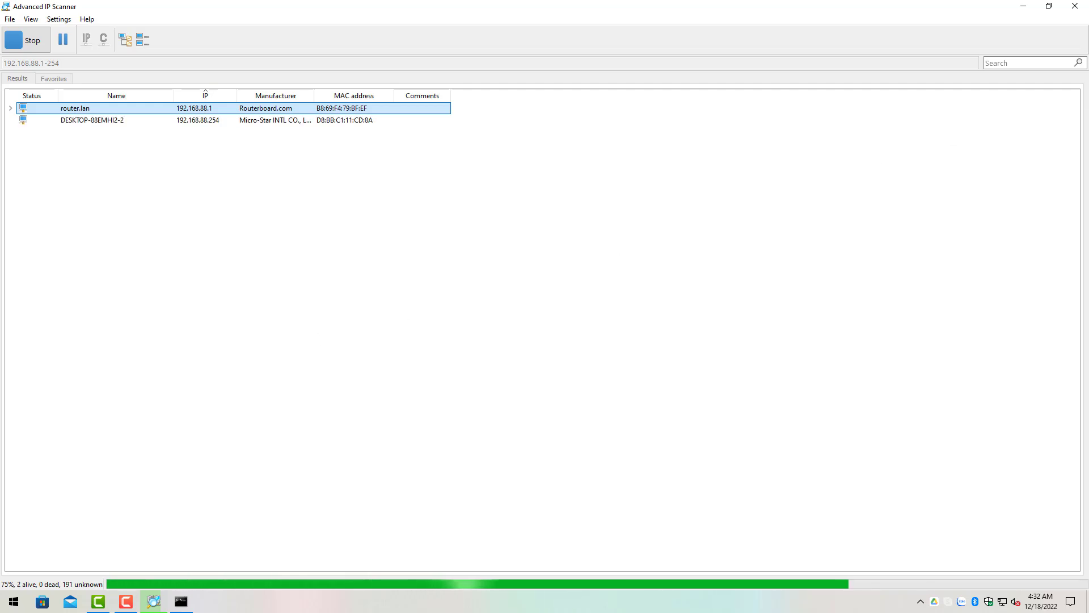
Clear the open windows from the desktop and create a new desktop folder named HUONG DAN.
click(1024, 8)
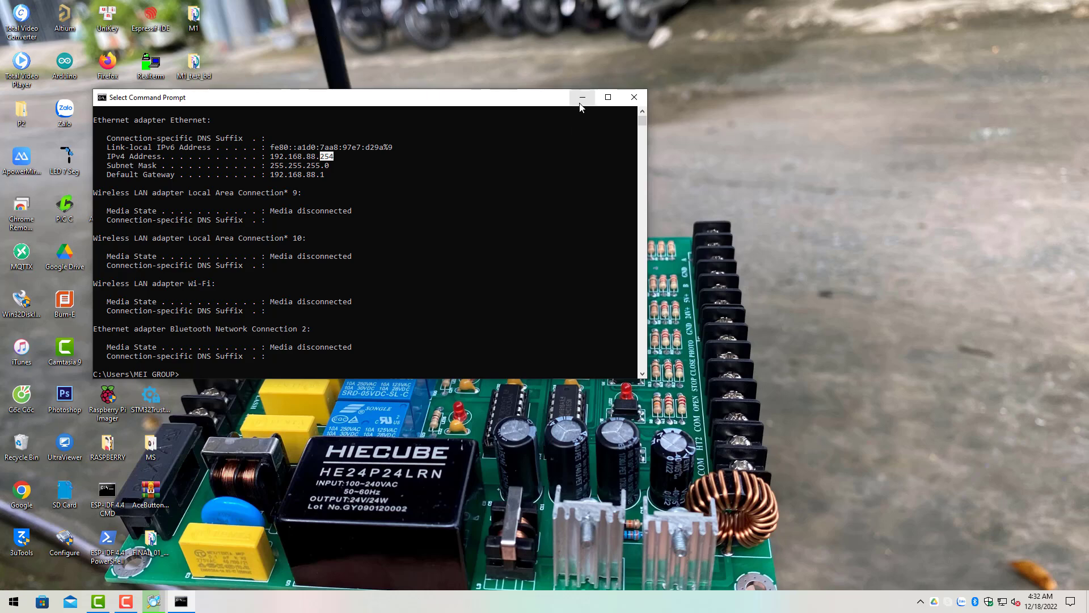
click(583, 97)
right_click(551, 151)
mouse_move(644, 269)
click(706, 264)
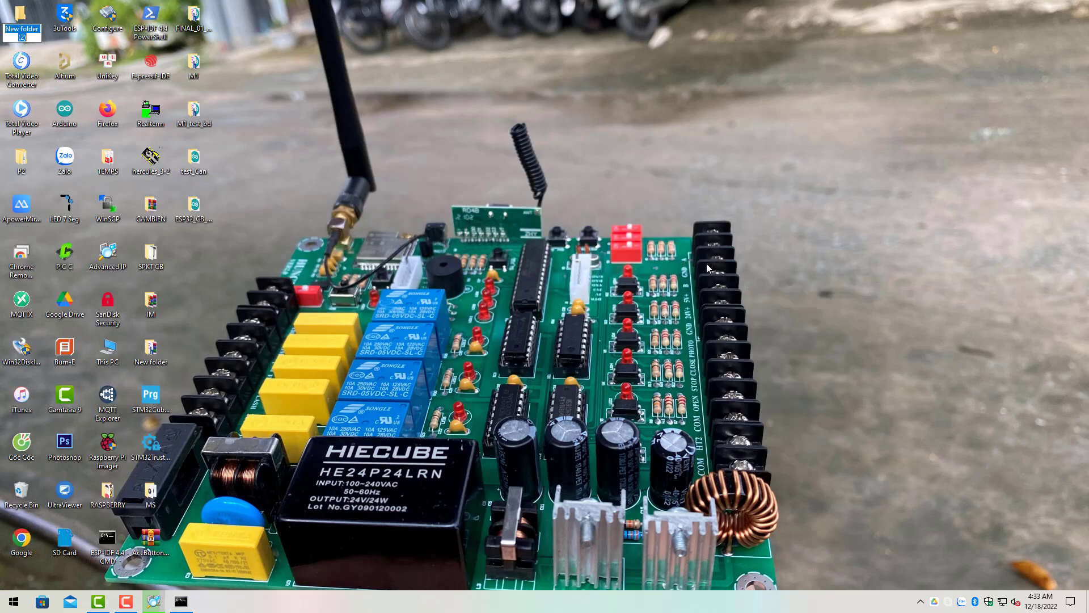
text(HUONG DAN)
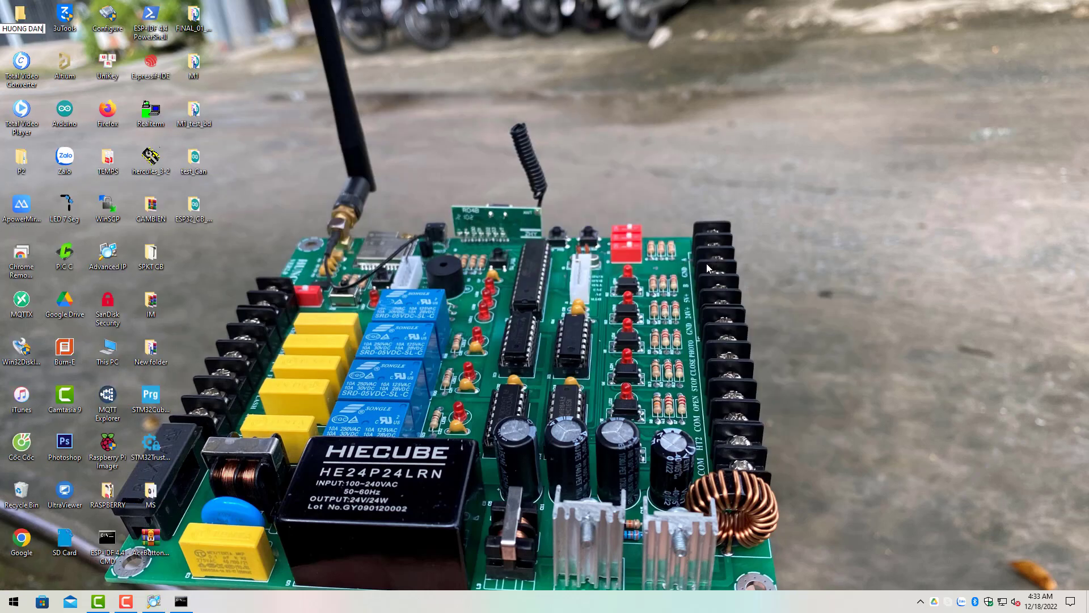
key(Return)
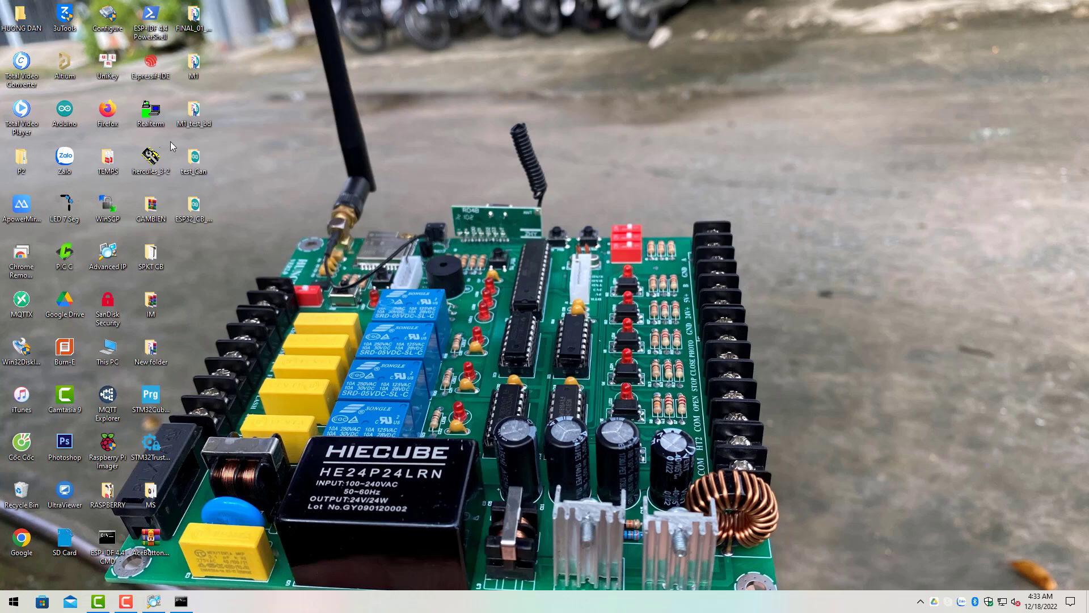
Create a text document named huongdan.txt inside the HUONG DAN folder.
double_click(23, 25)
right_click(526, 259)
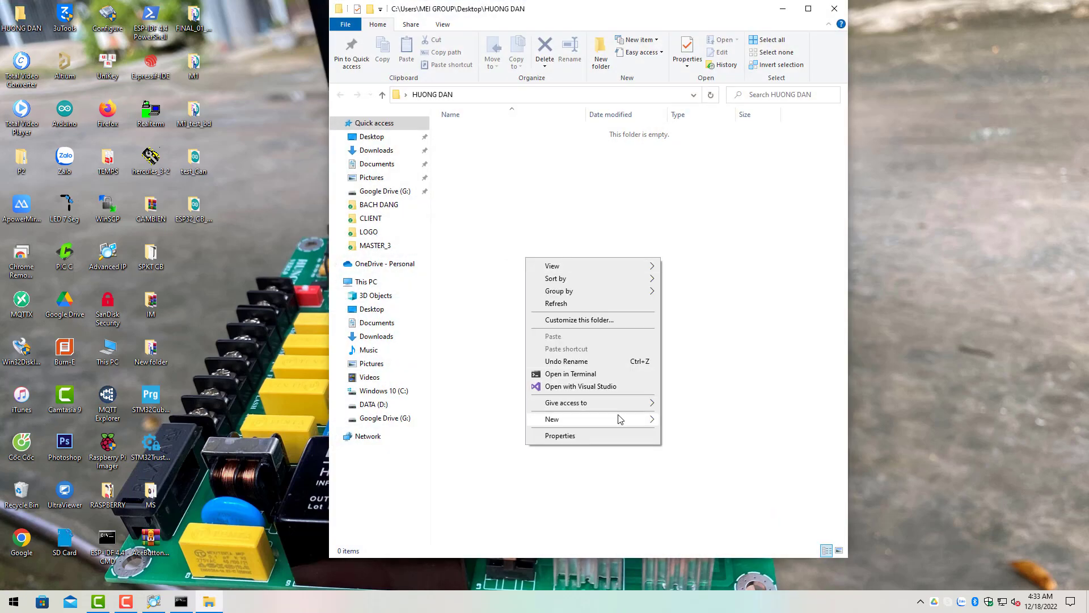
mouse_move(620, 419)
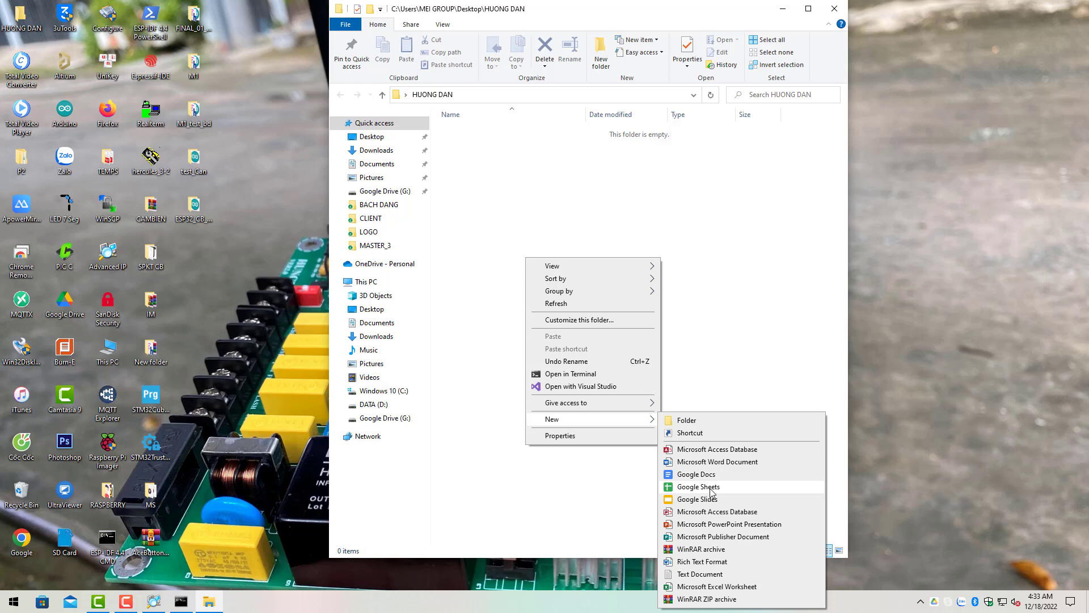
click(704, 574)
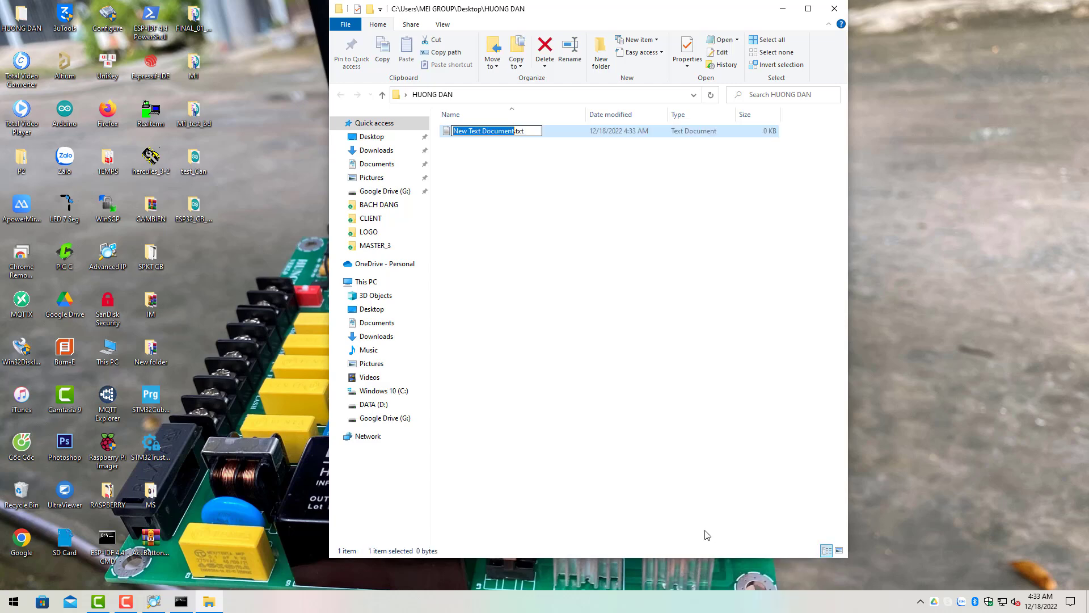
text(huongdan)
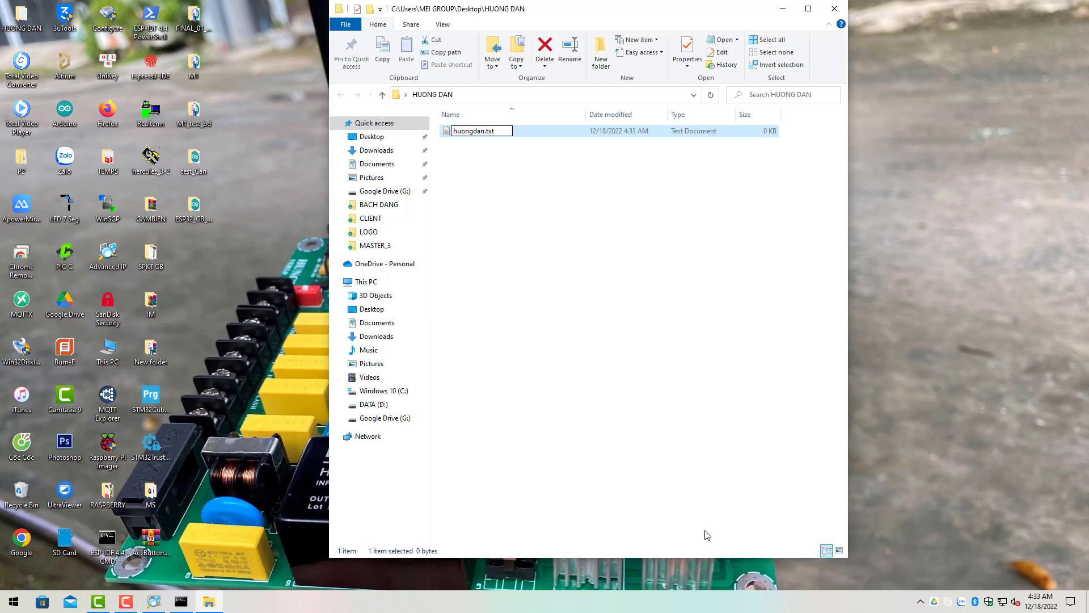
key(Return)
Open huongdan.txt in Notepad++ and dismiss the folder window.
right_click(465, 135)
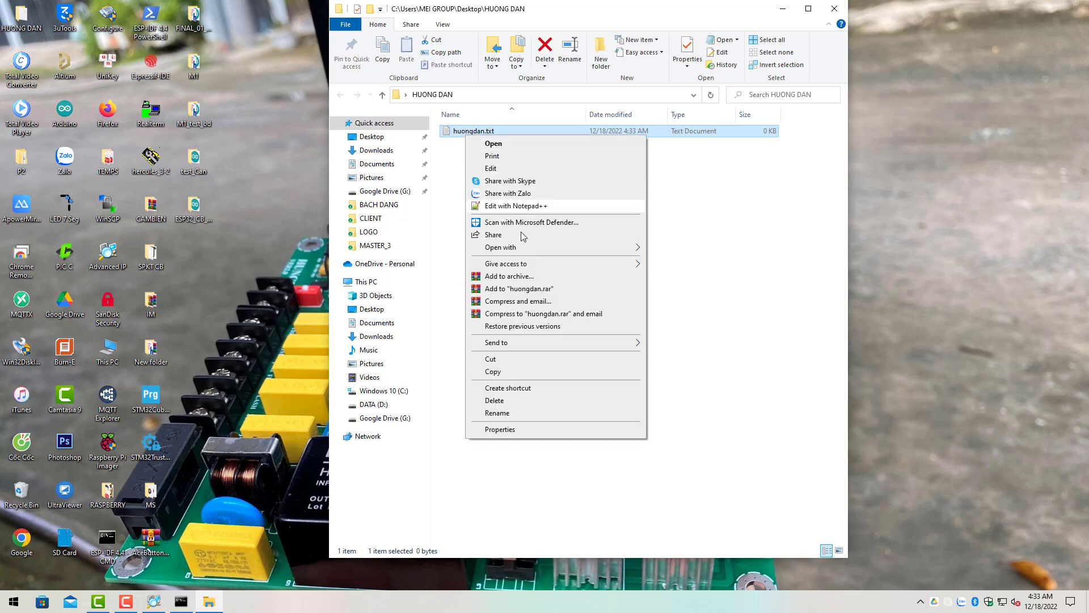
click(548, 206)
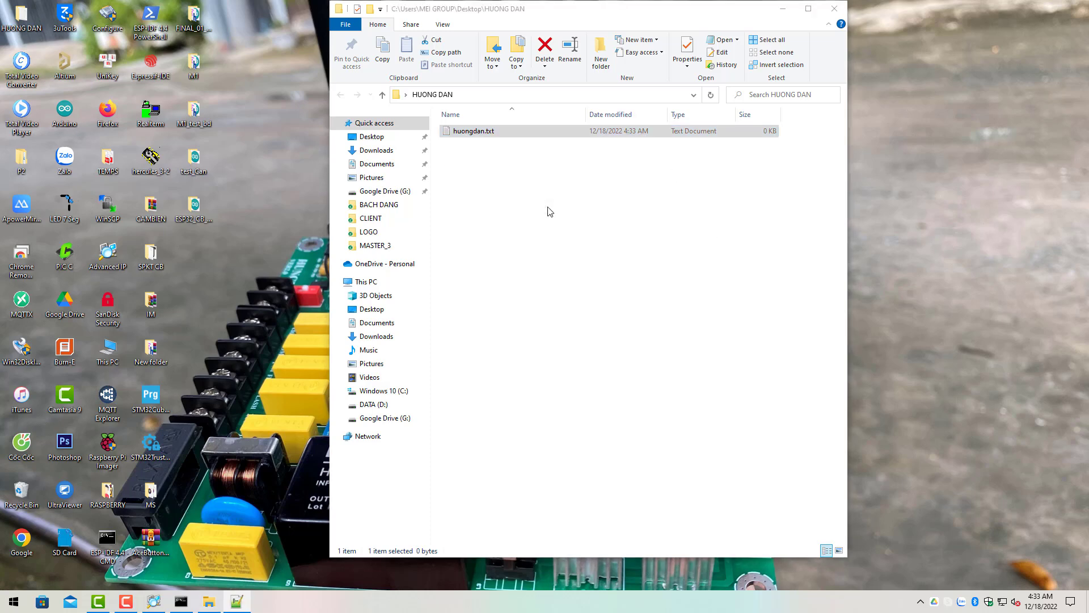
click(833, 9)
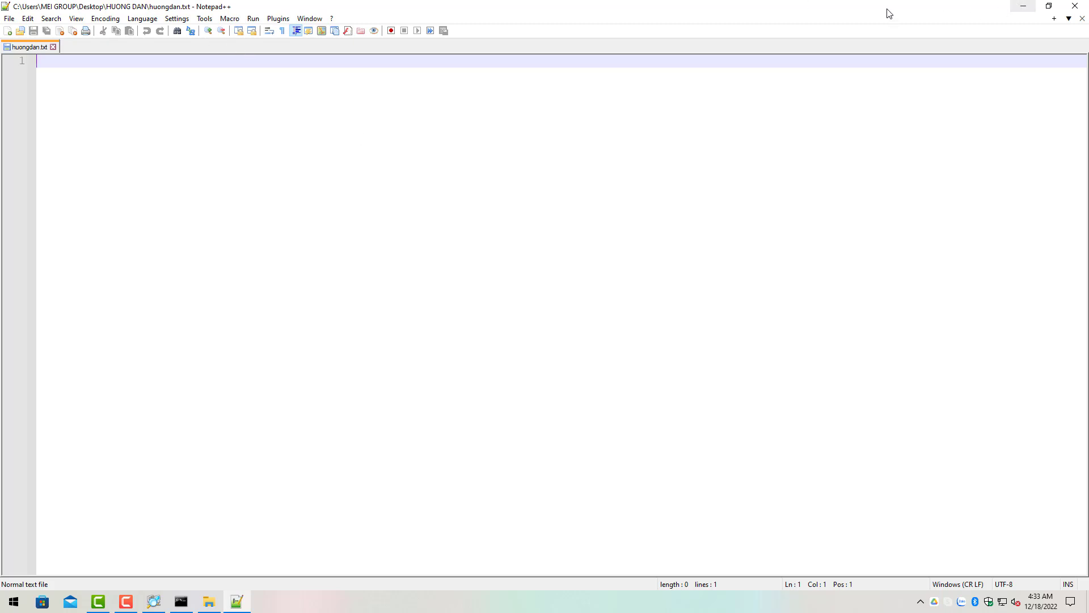
Write "- DUNG PHAN MEM ADVANCED IP SCANER" as the first line of huongdan.txt.
text(- dang)
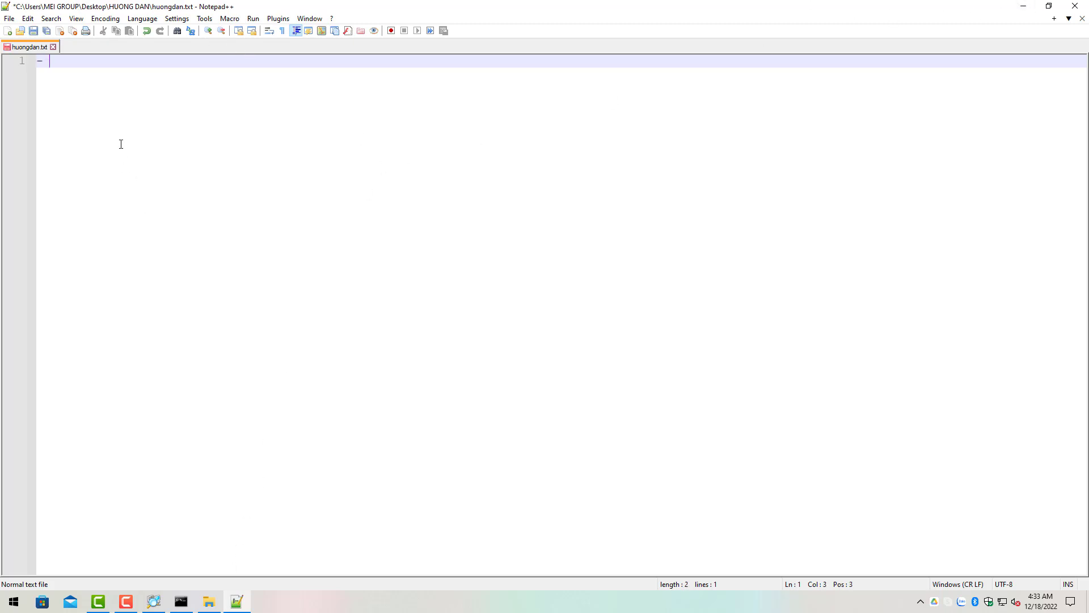
key(BackSpace)
key(BackSpace)
key(BackSpace)
key(BackSpace)
text(DUI)
text(NG2 )
text(HAN MEM AD)
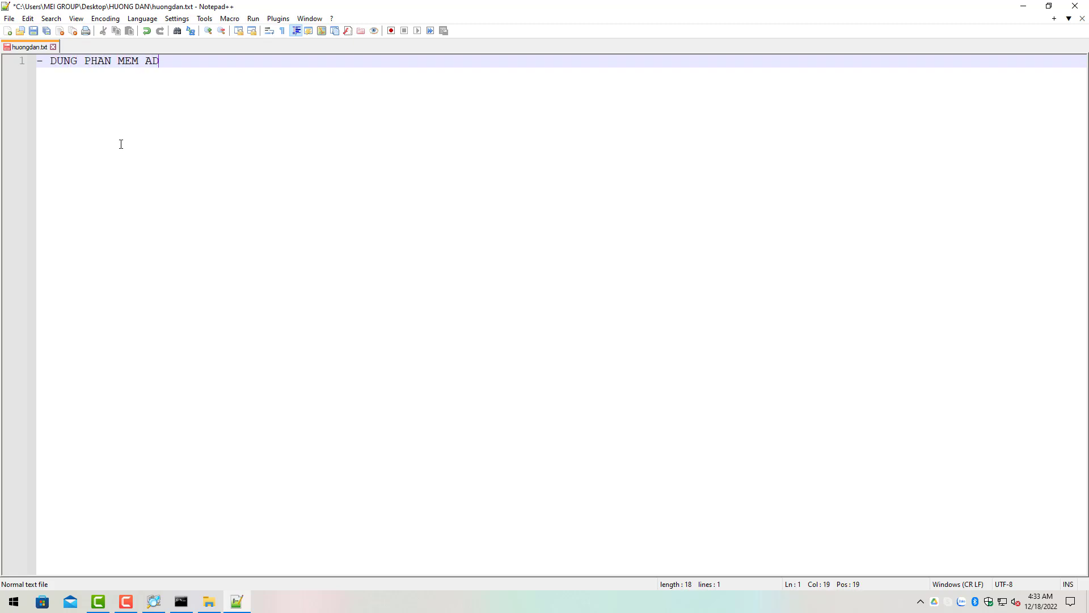
text(VANCED IP SCANER)
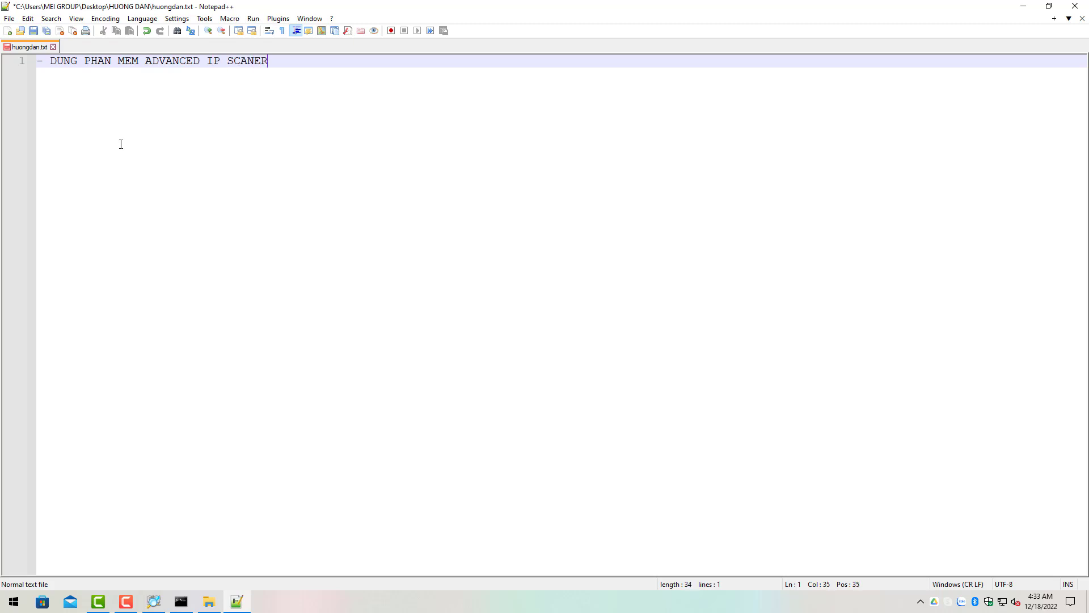
Check the scanner program's name, add the missing N to SCANER in the note, and minimize Notepad++.
click(159, 603)
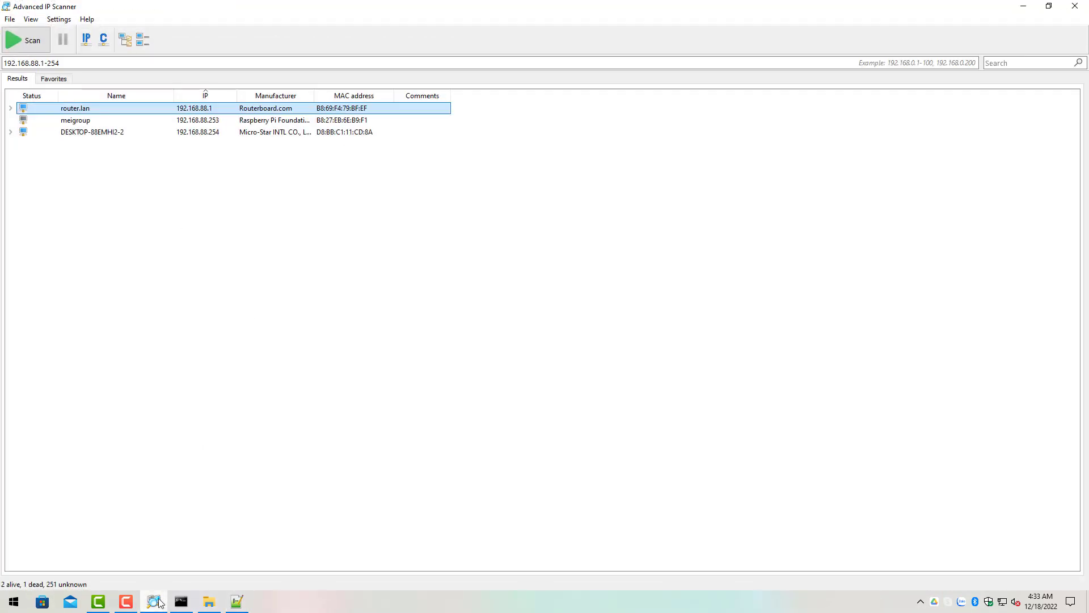
click(159, 603)
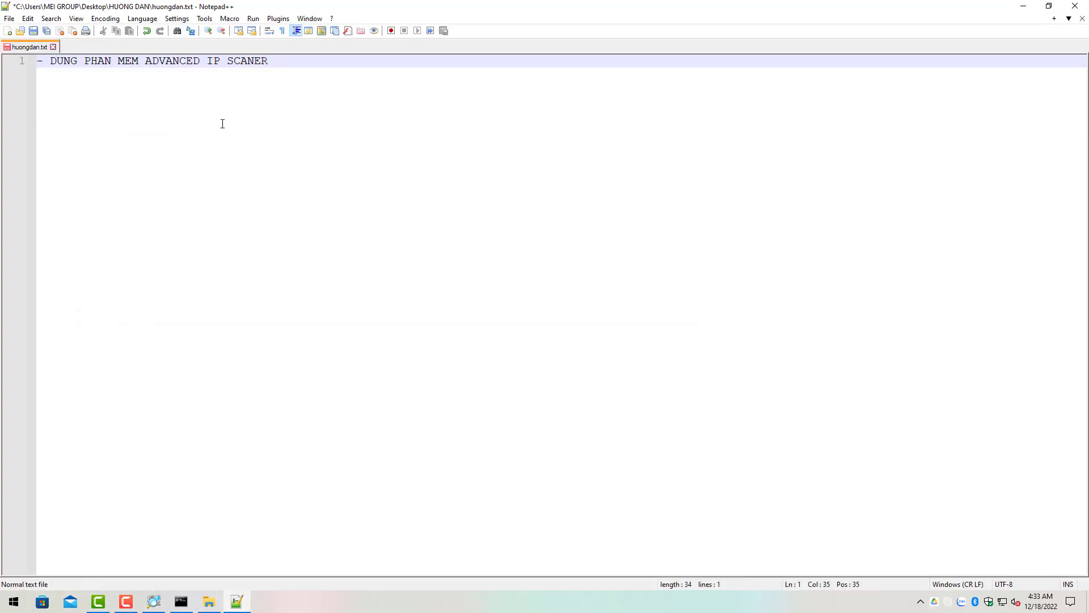
text(N)
click(1024, 6)
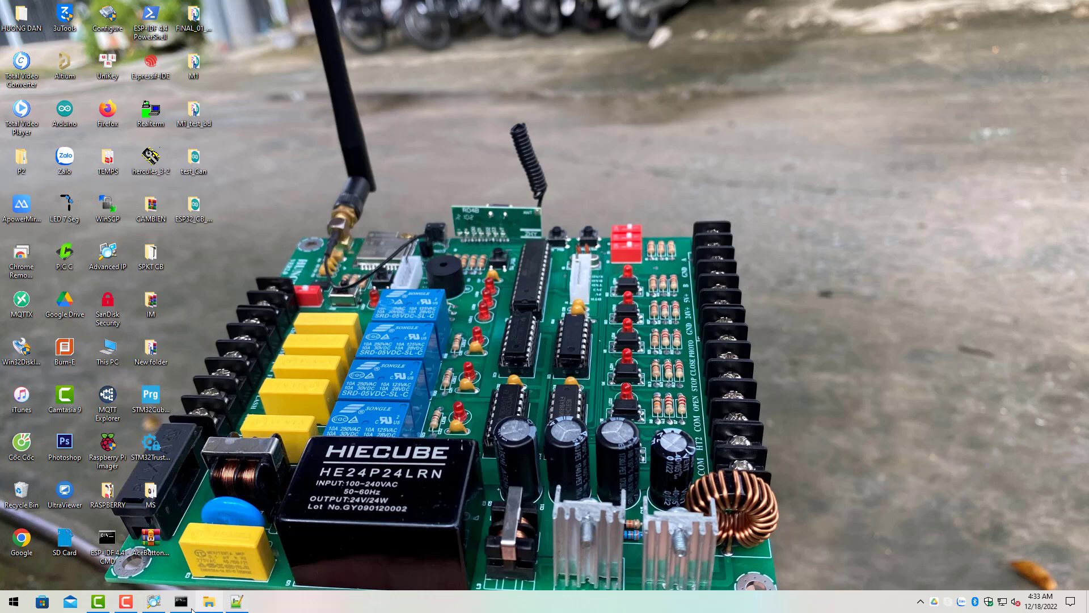
Return to Advanced IP Scanner and scan the 192.168.88.1-254 range again.
click(161, 605)
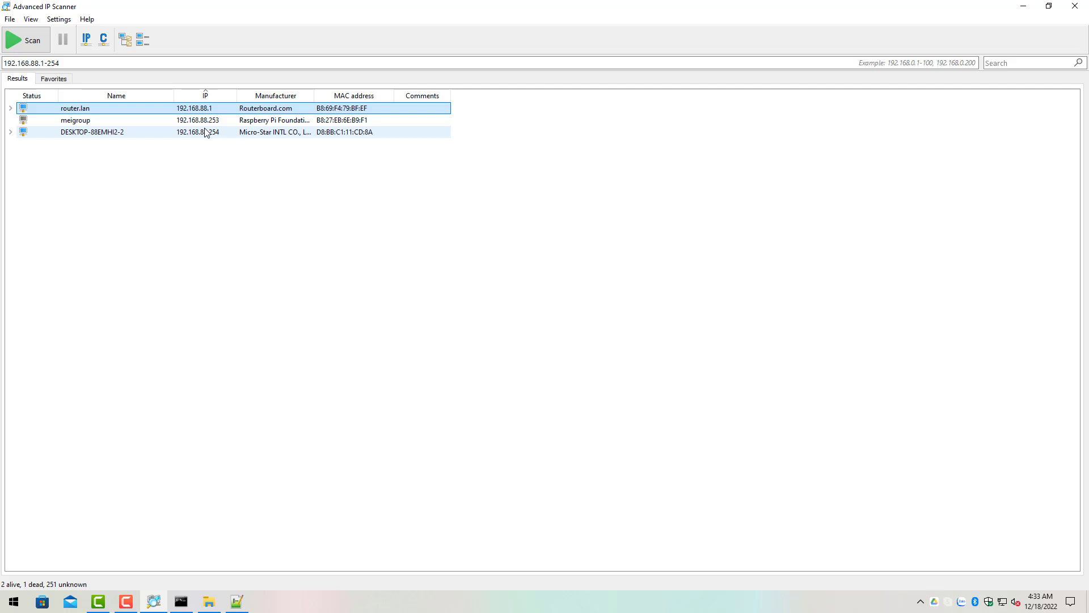
click(24, 43)
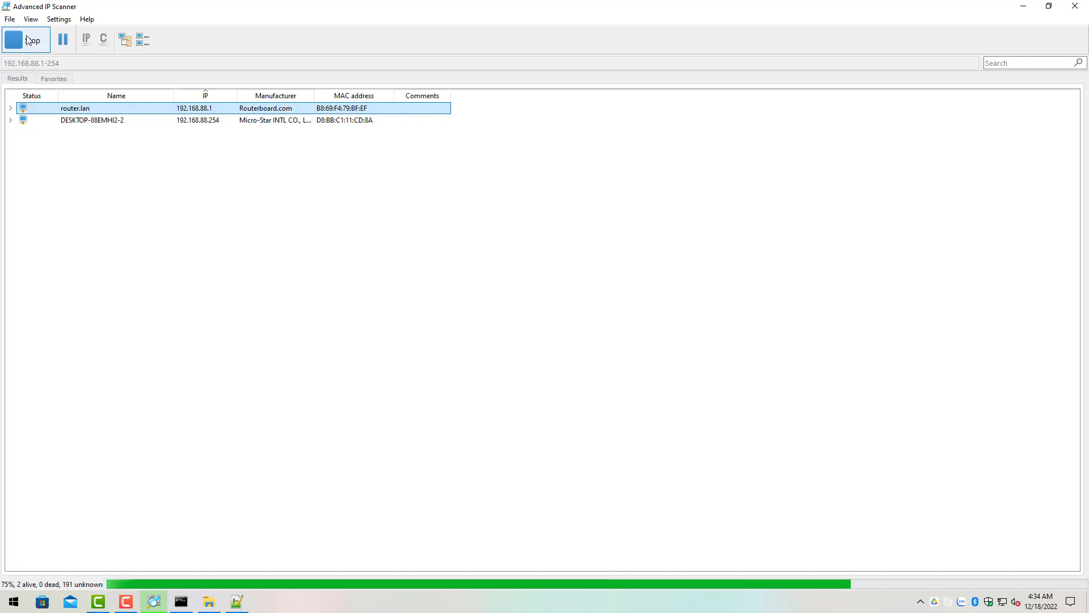
click(28, 40)
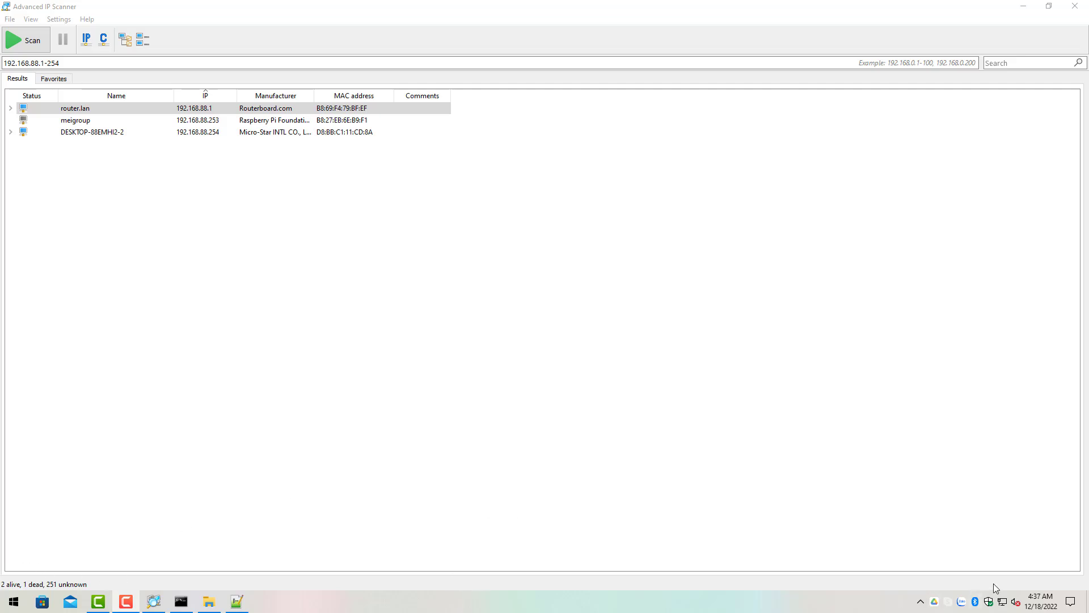
Connect the computer to the Wi-Fi network MEIGROUP01 - 2.4GHZ and bring up Command Prompt.
click(1002, 603)
click(964, 325)
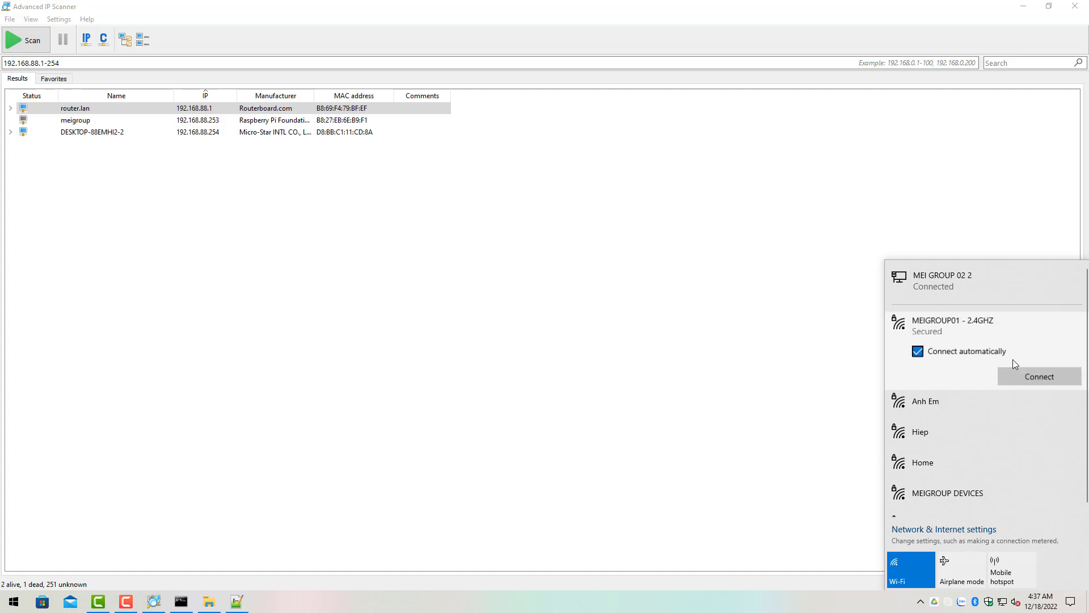
click(1031, 369)
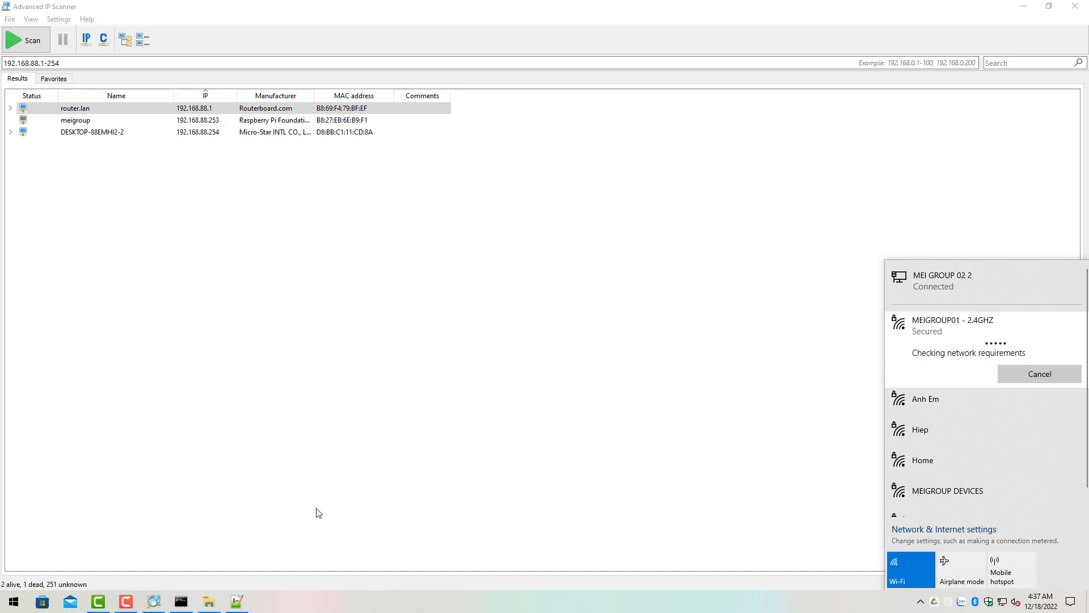
click(181, 601)
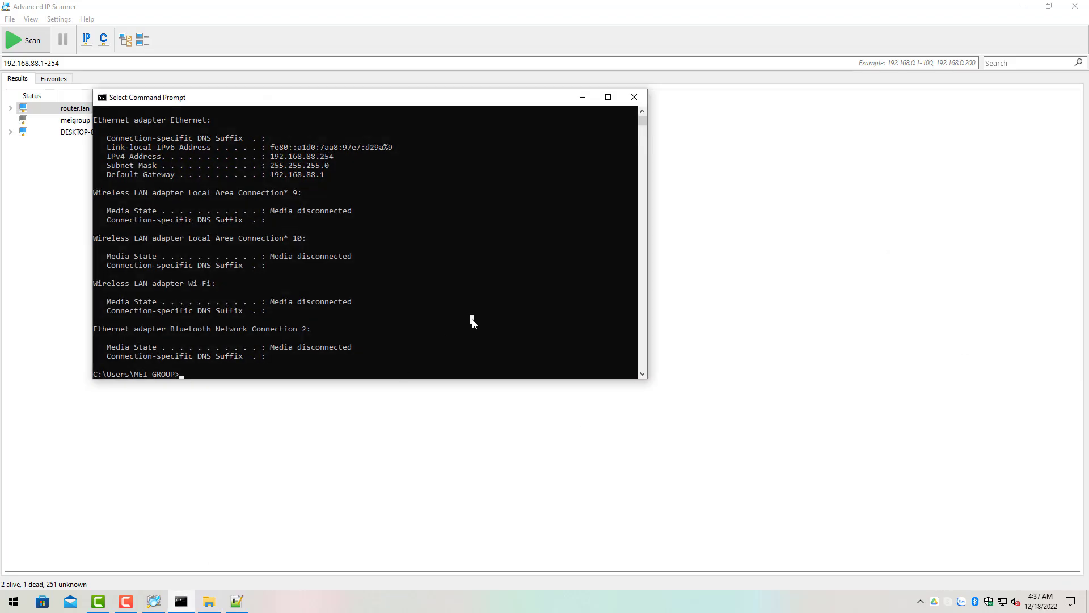
Run ipconfig, confirming the Wi-Fi connection first, and check the IPv4 address of the Wi-Fi adapter.
text(ipconfig)
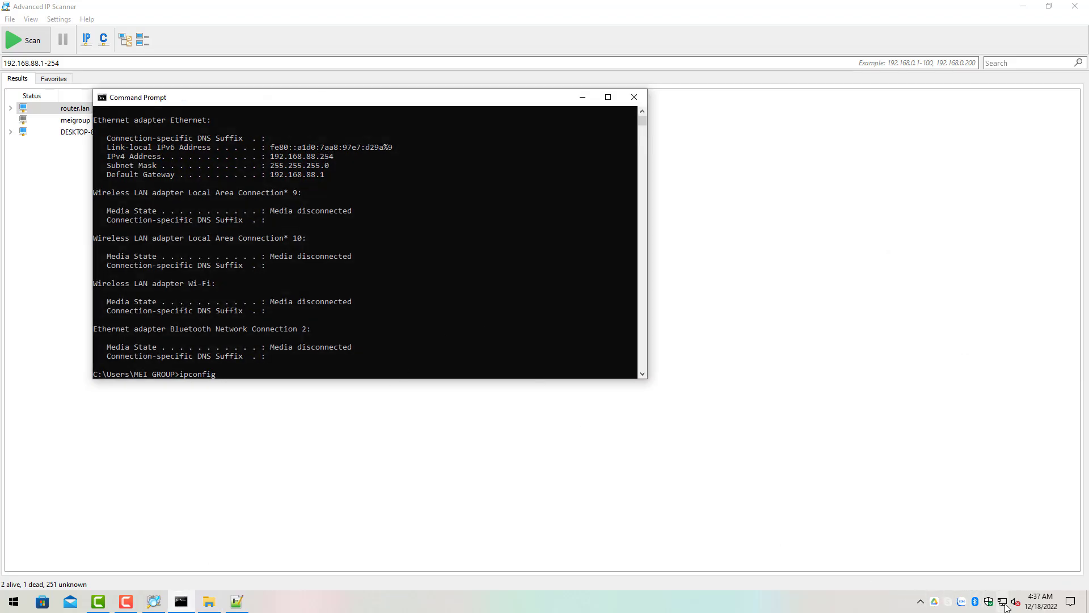
click(988, 603)
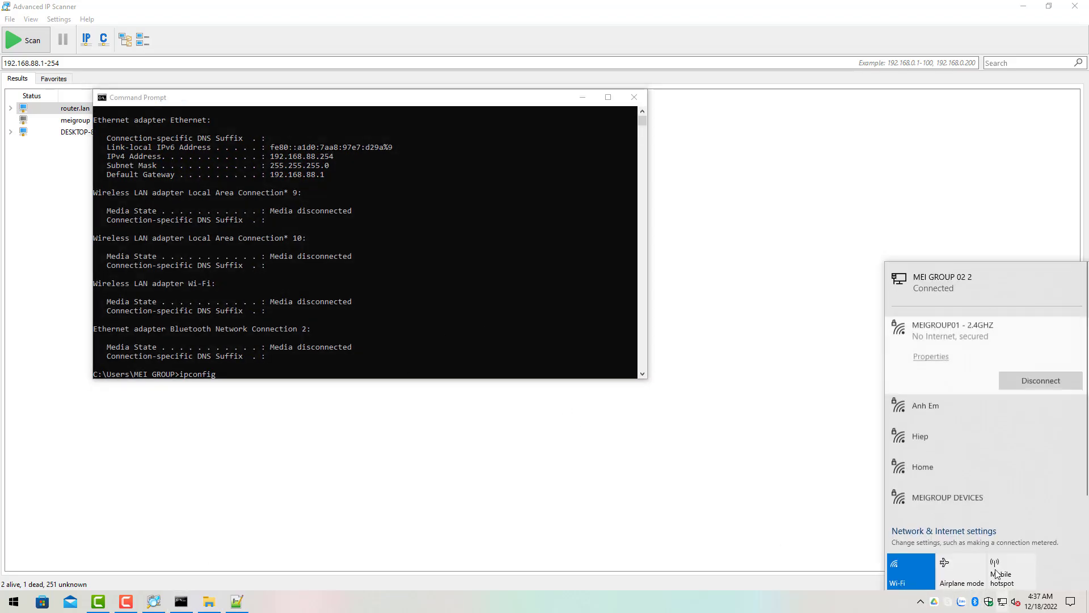
click(442, 288)
key(Return)
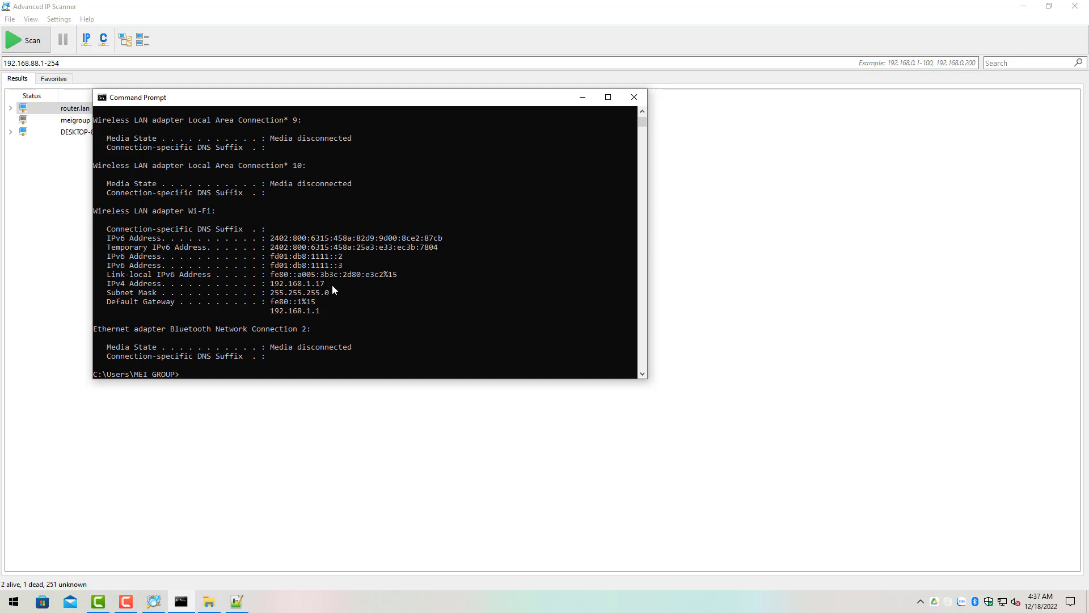
drag(333, 288, 263, 291)
Set the scan range in Advanced IP Scanner to 192.168.1.1-254 and start the scan.
click(59, 61)
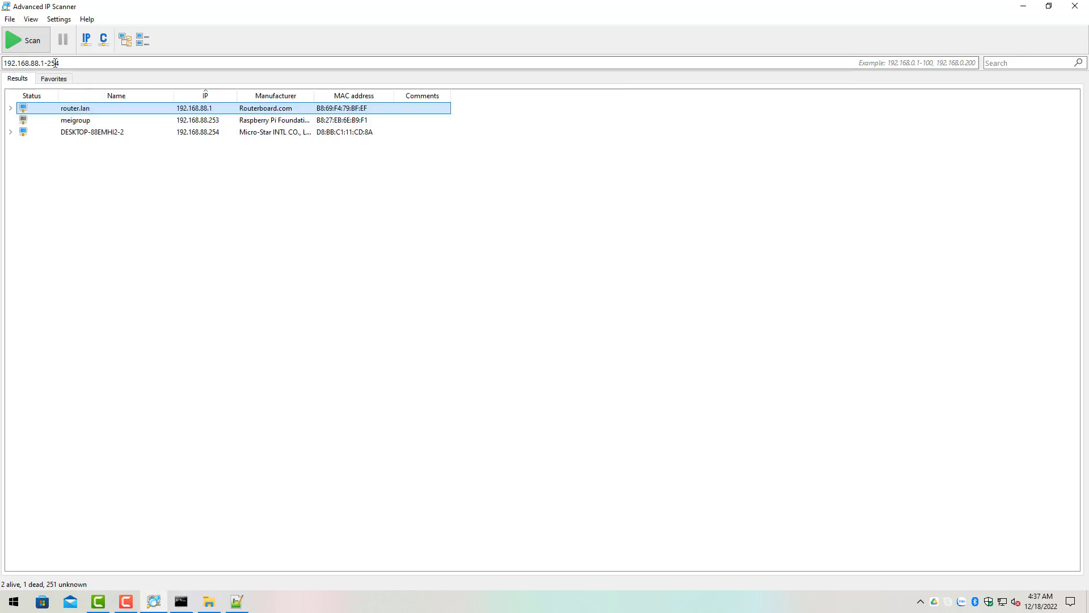
click(92, 59)
key(Down)
key(Down)
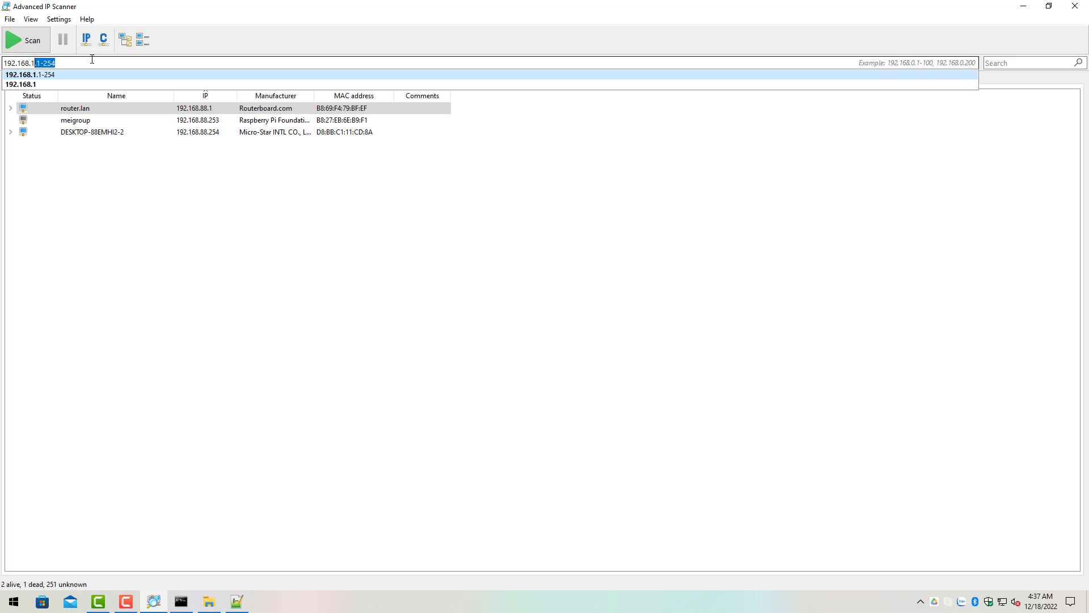
key(Return)
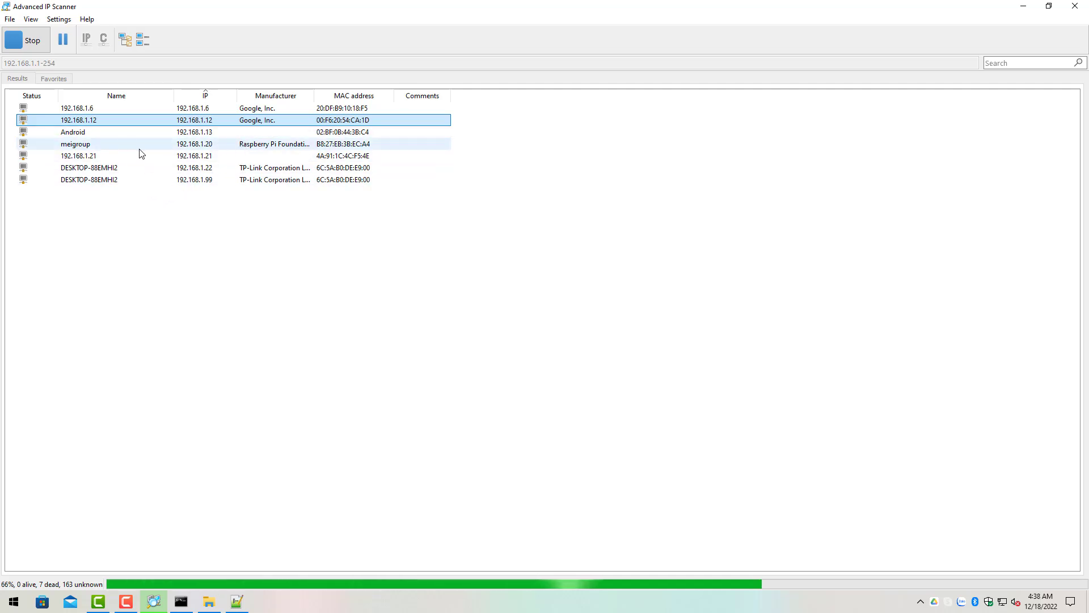
Launch a new Command Prompt and move its window clear of the scan results list.
key(super)
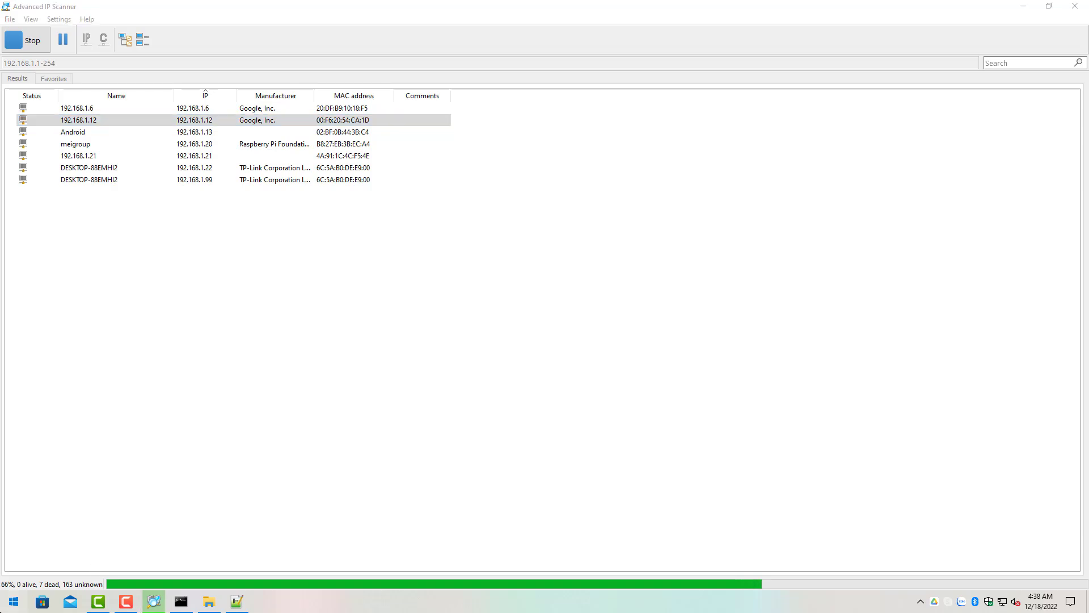
text(CMD)
key(Return)
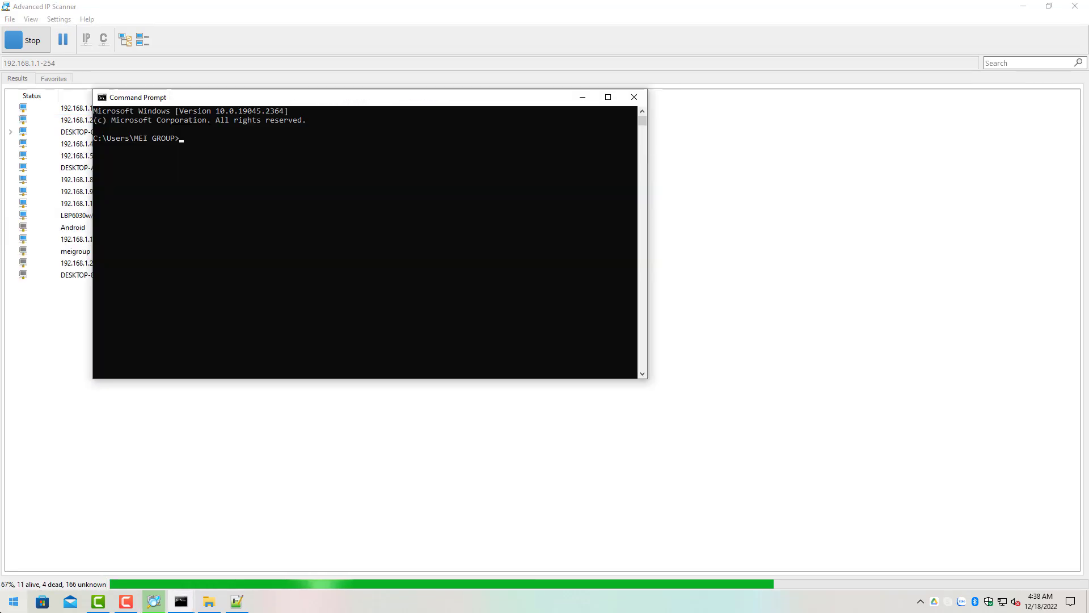
drag(366, 104, 510, 254)
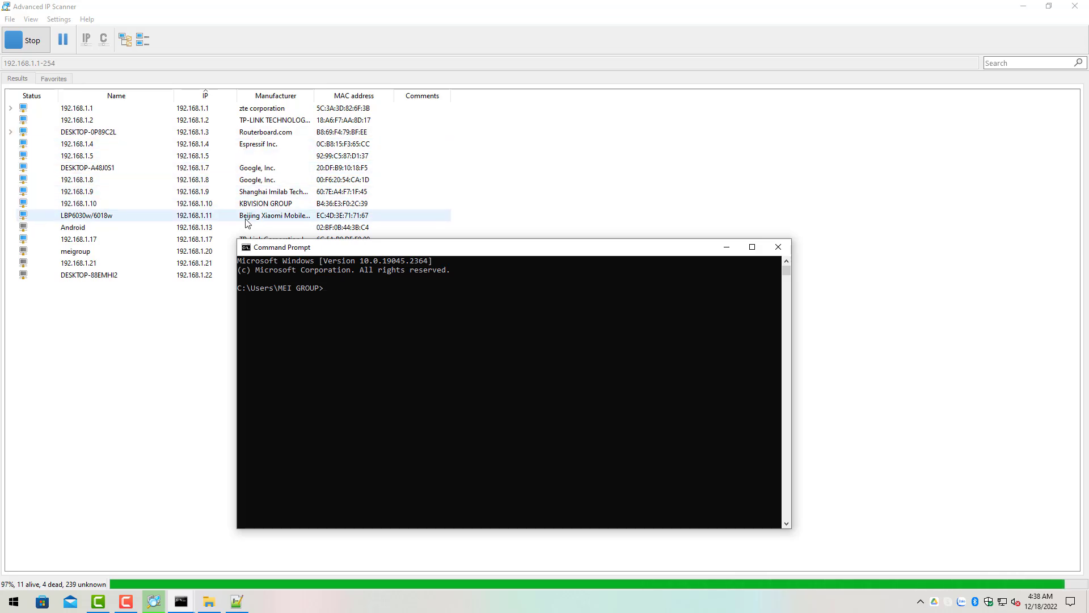
drag(342, 248, 493, 281)
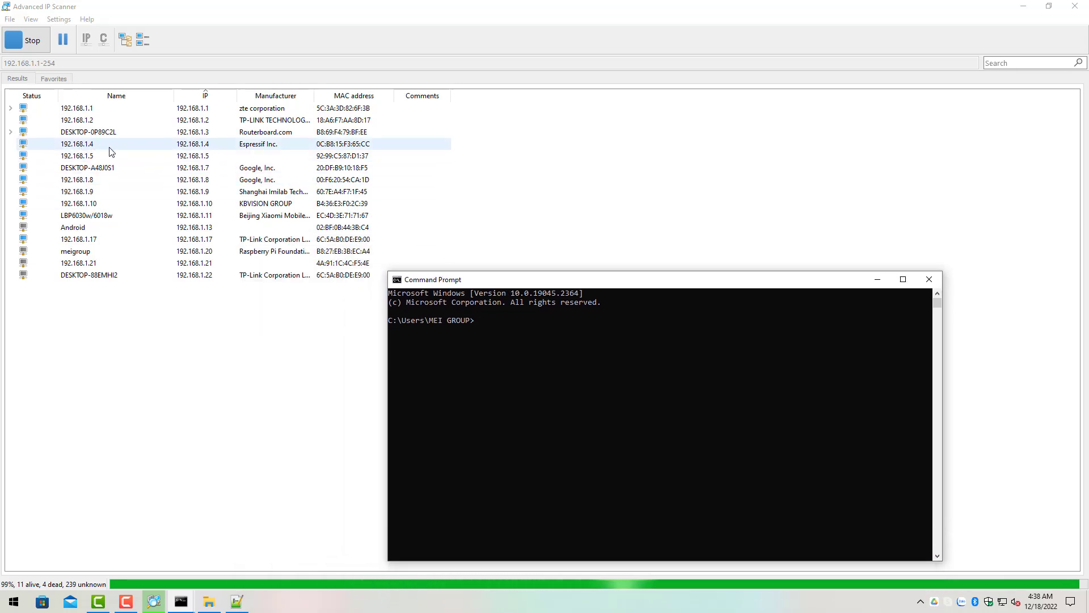
Ping the meigroup Raspberry Pi continuously from Command Prompt with ping 192.168.1.20 -t.
click(88, 253)
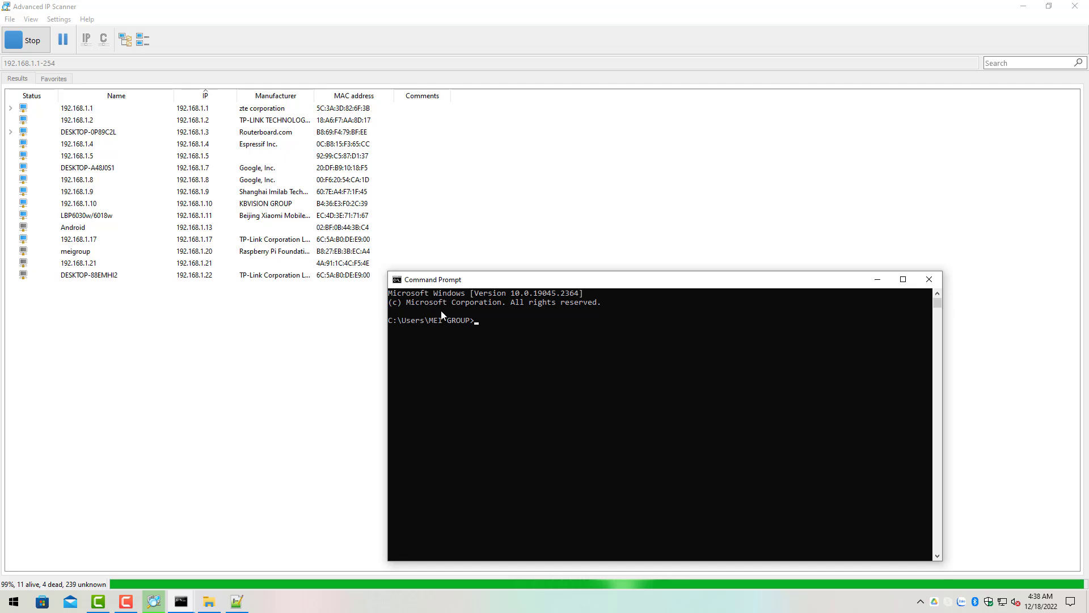
text(ping 192)
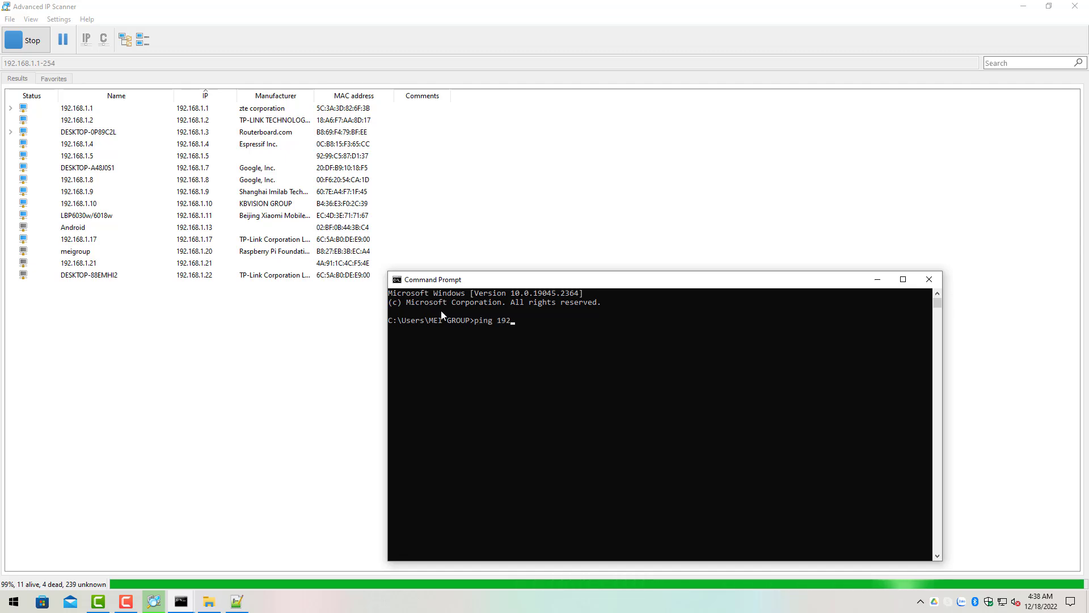
text(.168.1.20 -t)
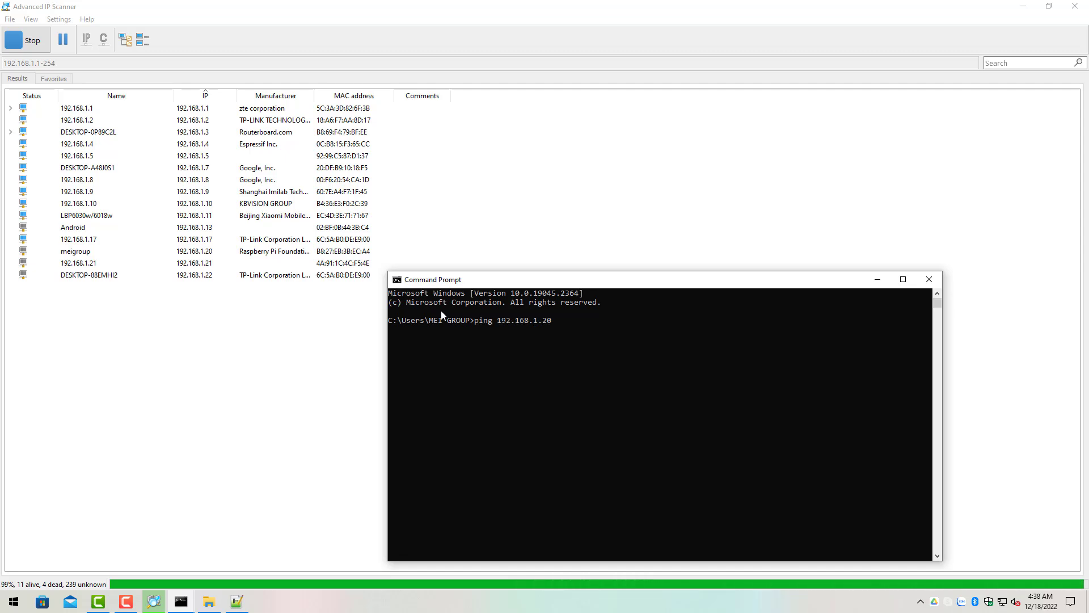
key(Return)
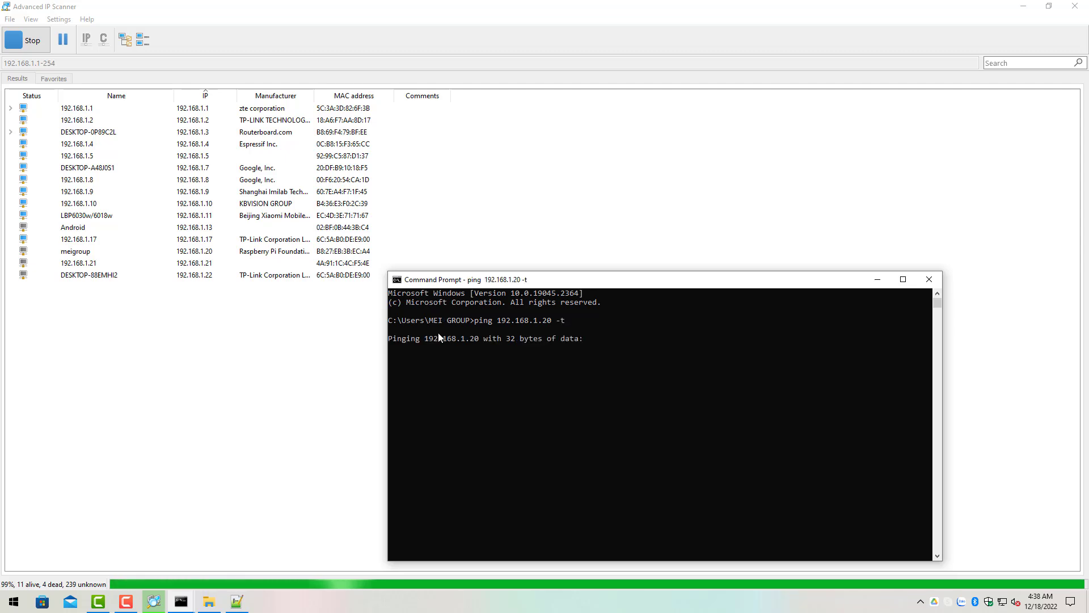